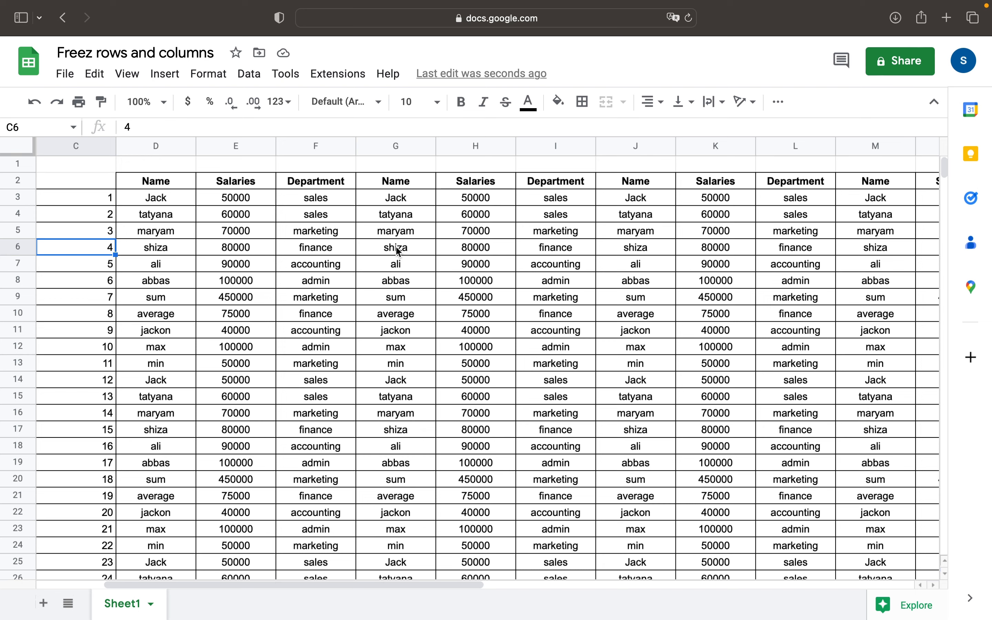
Step: Examine the table's header row in row 2 and the extent of the data down to its last filled row
scroll(395, 246, right, 3)
scroll(395, 245, left, 6)
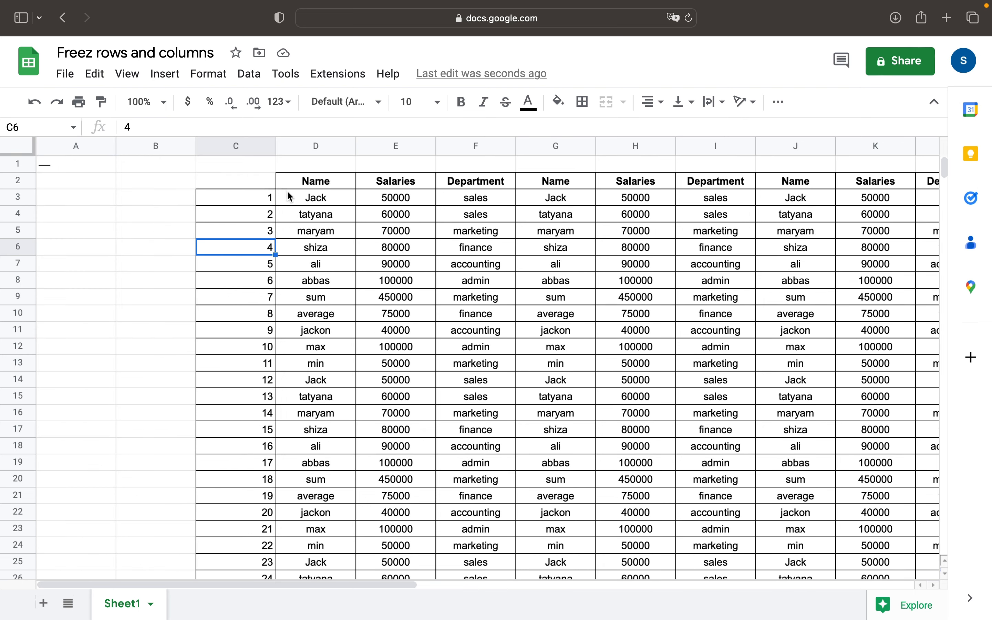
drag(294, 185, 835, 185)
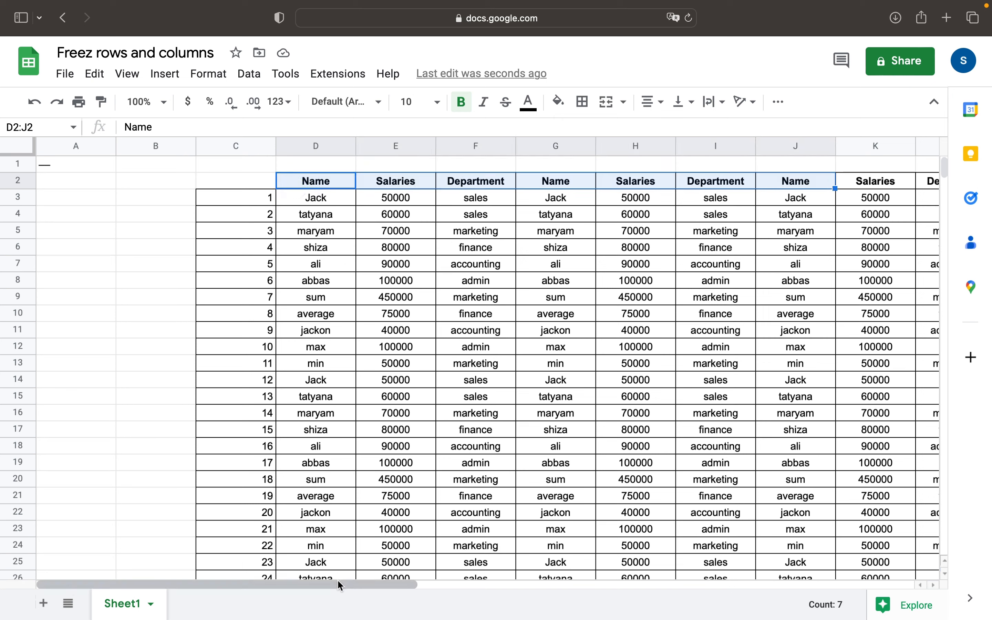
click(351, 330)
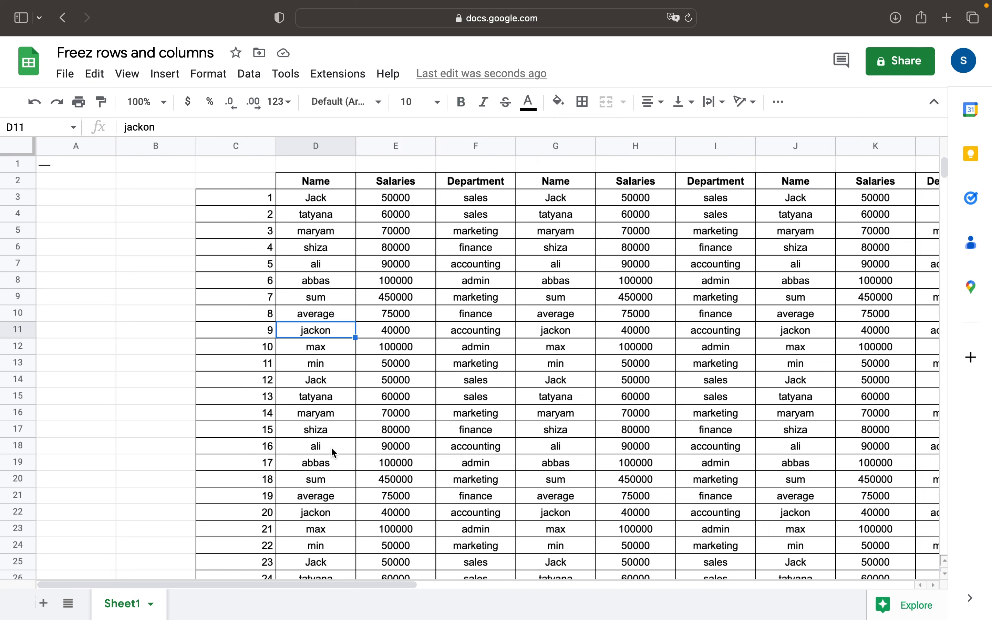
scroll(334, 543, down, 10)
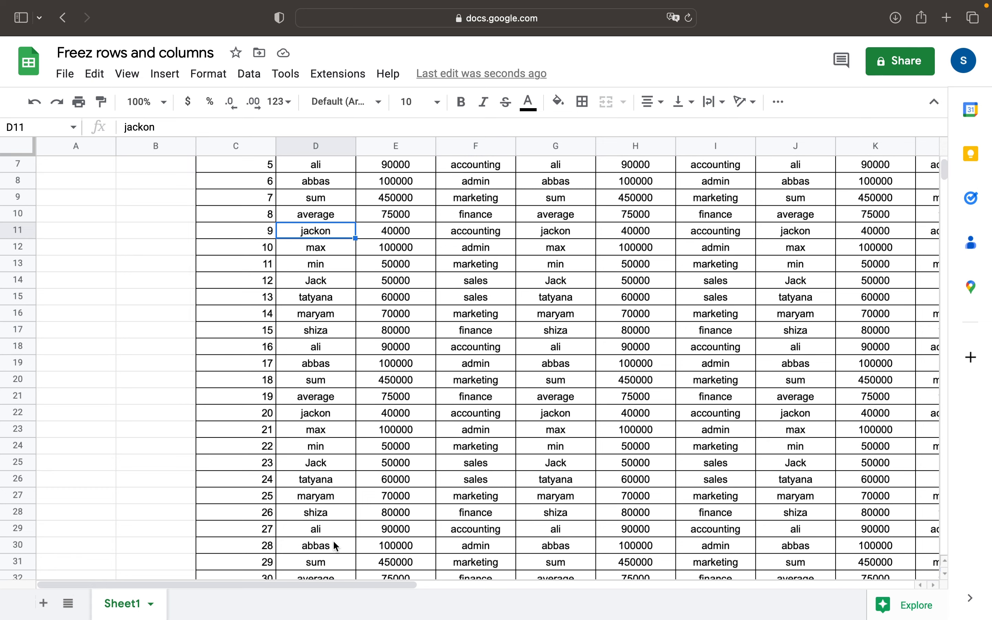
scroll(311, 294, up, 4)
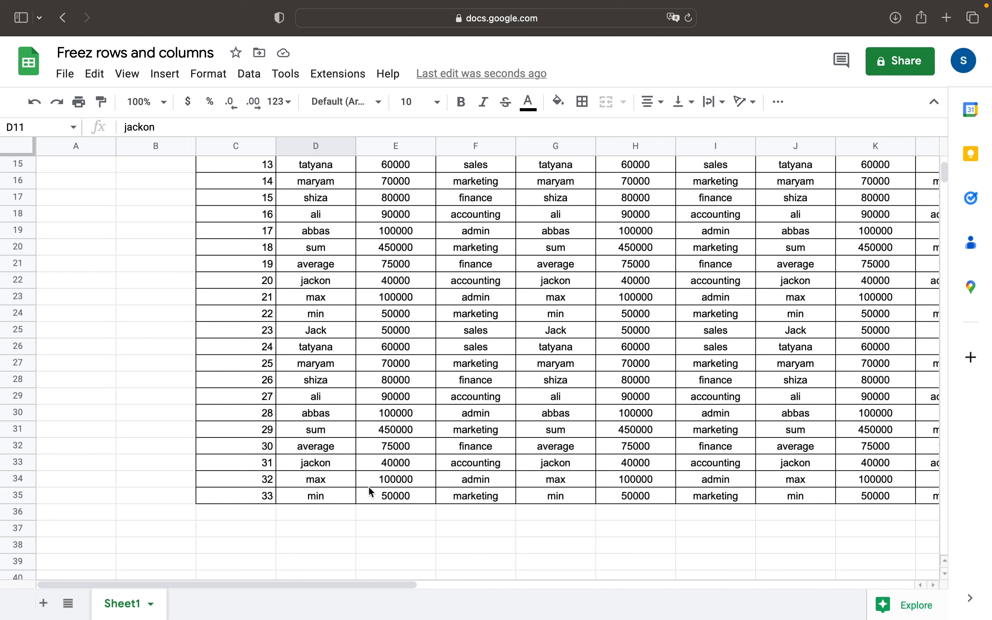
click(418, 517)
click(472, 513)
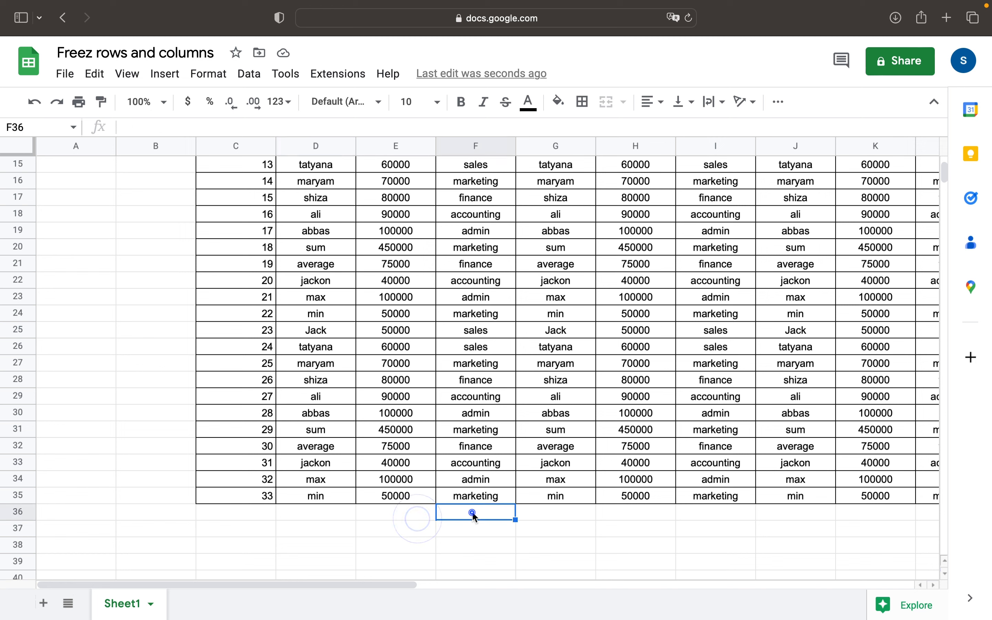
click(558, 519)
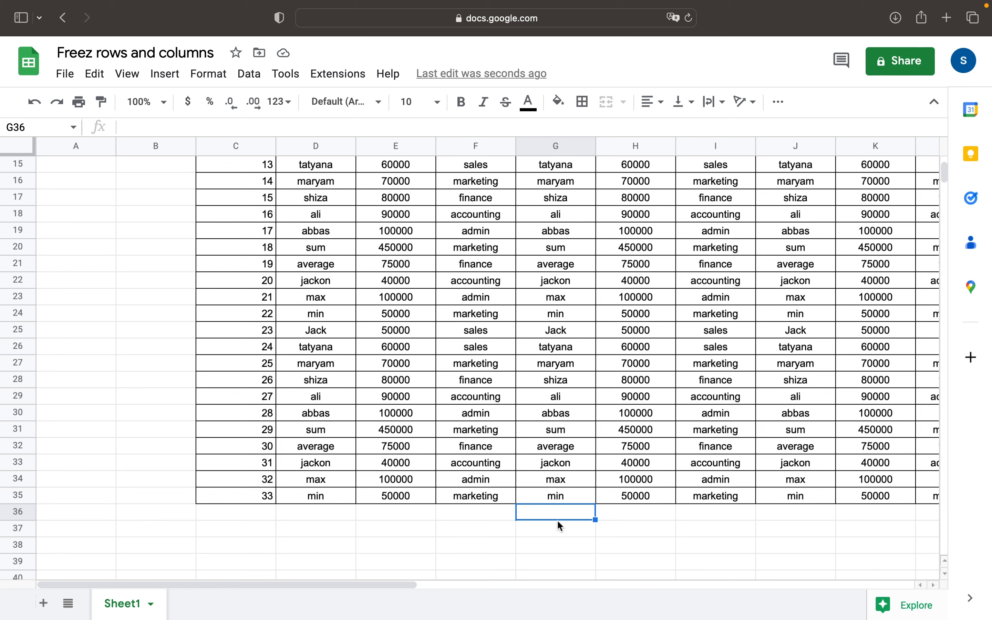
scroll(546, 371, up, 5)
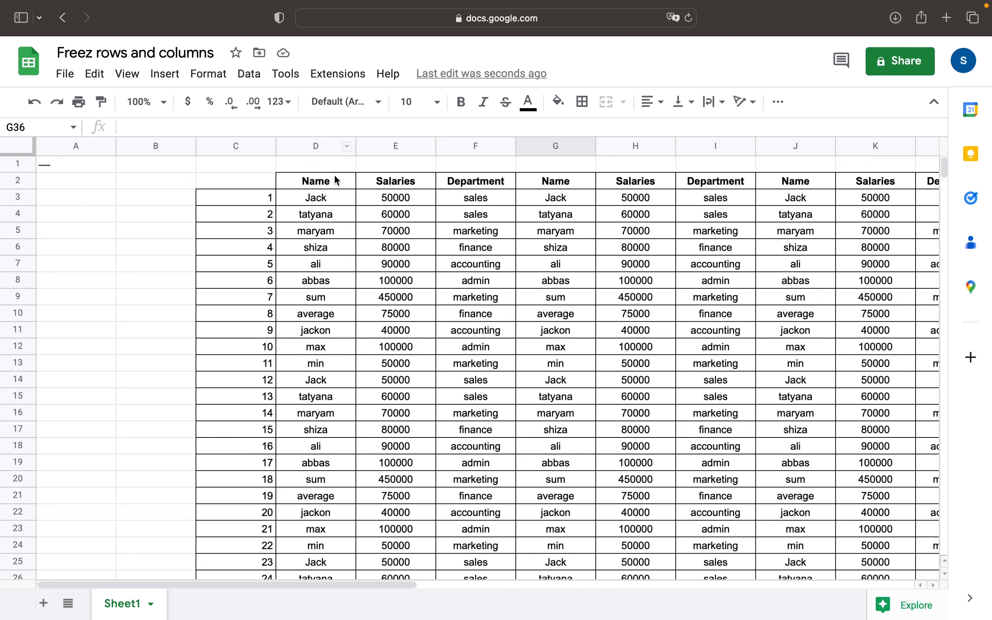
drag(315, 183, 899, 184)
click(559, 229)
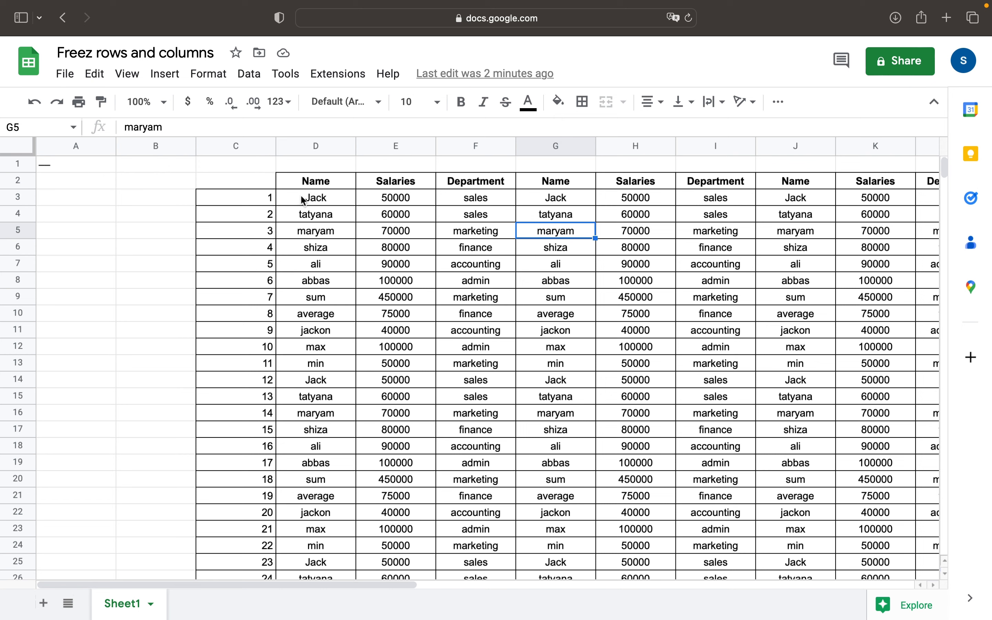
Step: Freeze the first 2 rows so the header row stays fixed during vertical scrolling
click(306, 183)
click(18, 180)
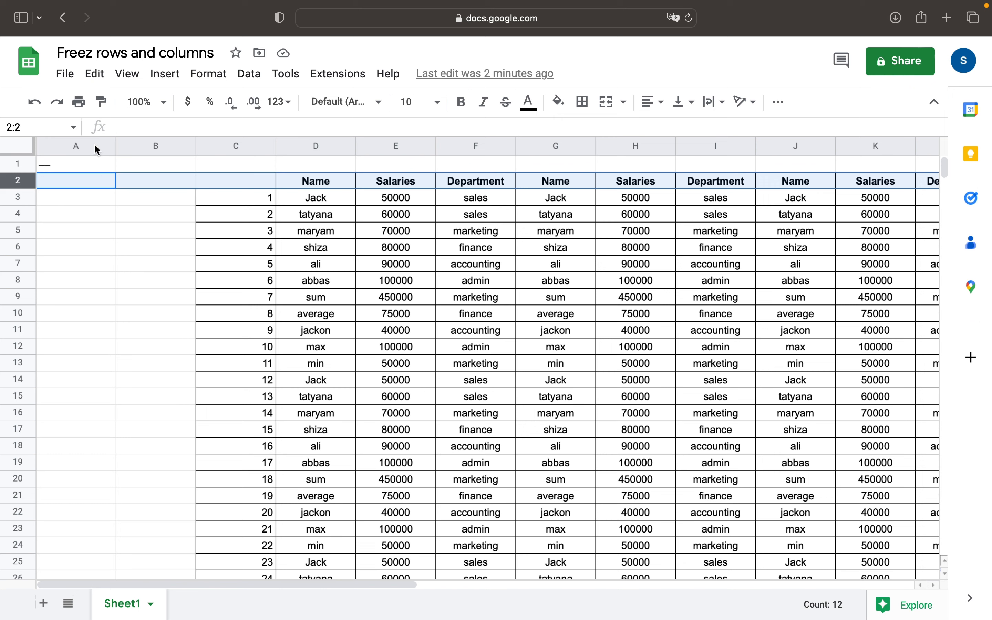
click(127, 74)
mouse_move(166, 135)
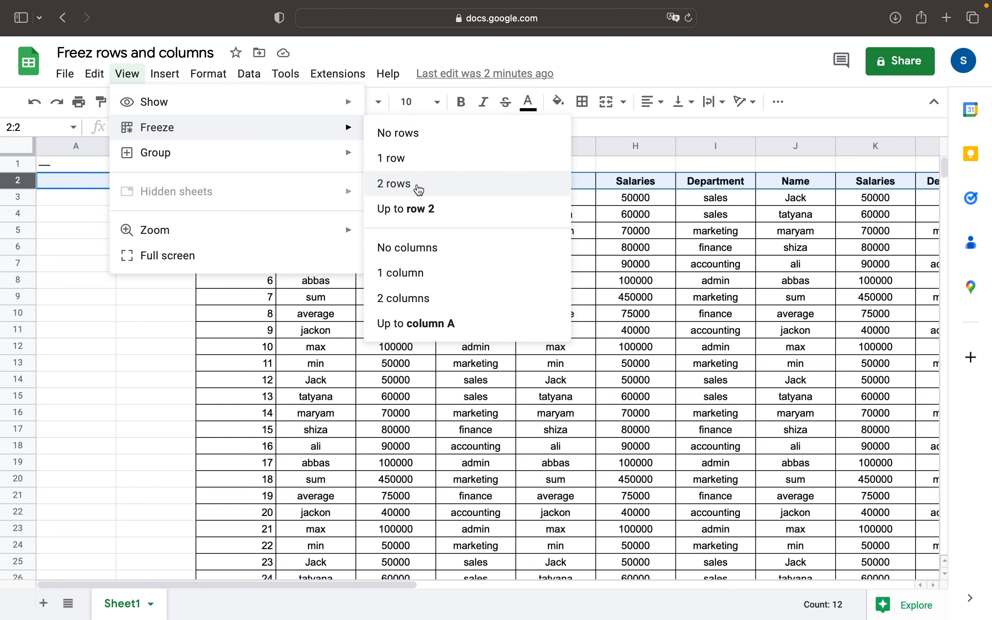
click(419, 189)
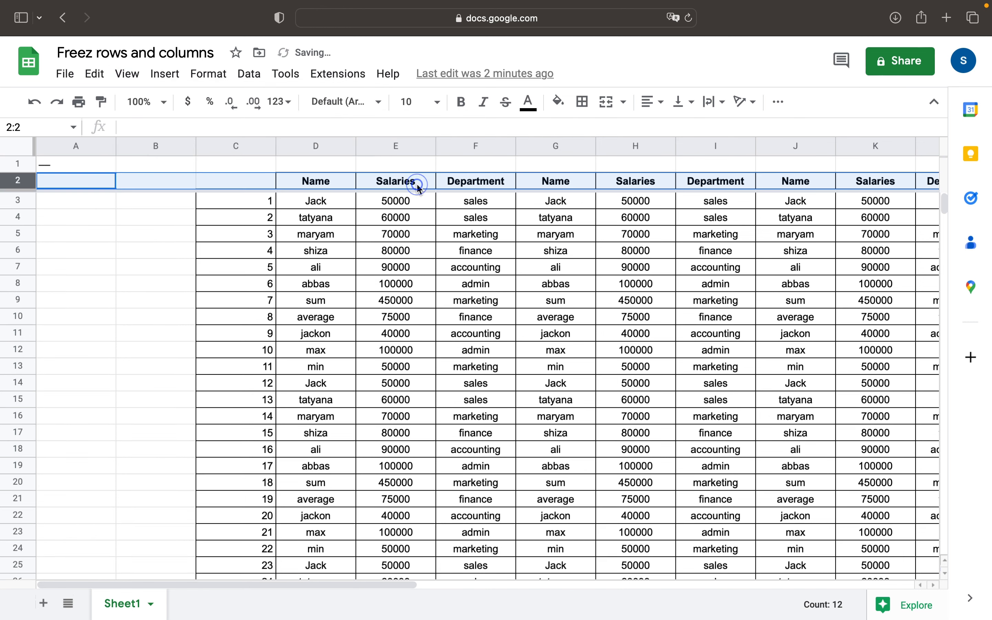
Step: Add an entry in row 36 below the table, with a person's first name in D36 and the salary 400000 in E36
click(304, 344)
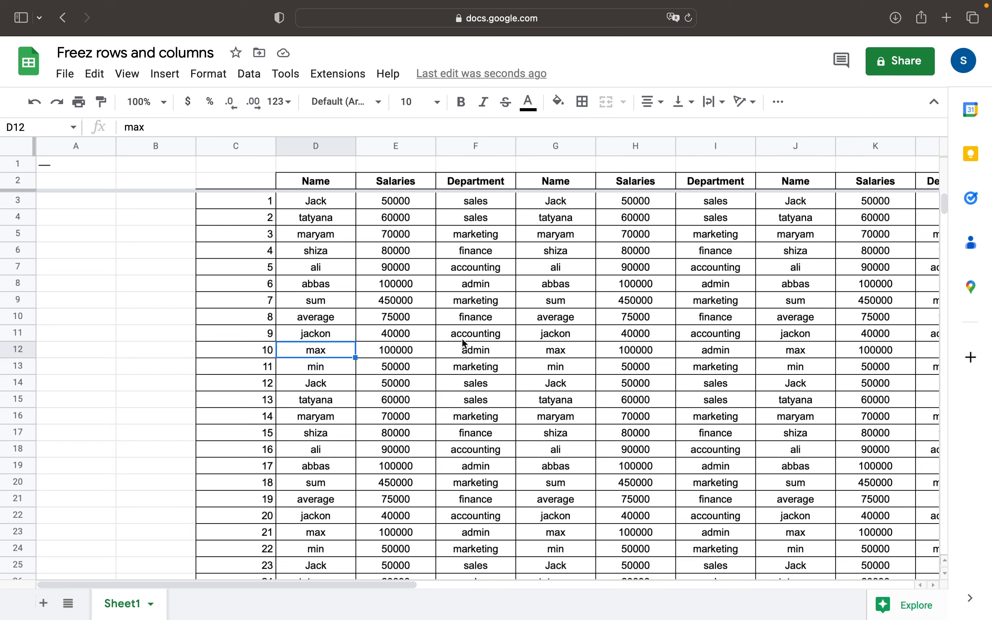
scroll(471, 351, down, 2)
scroll(470, 351, down, 10)
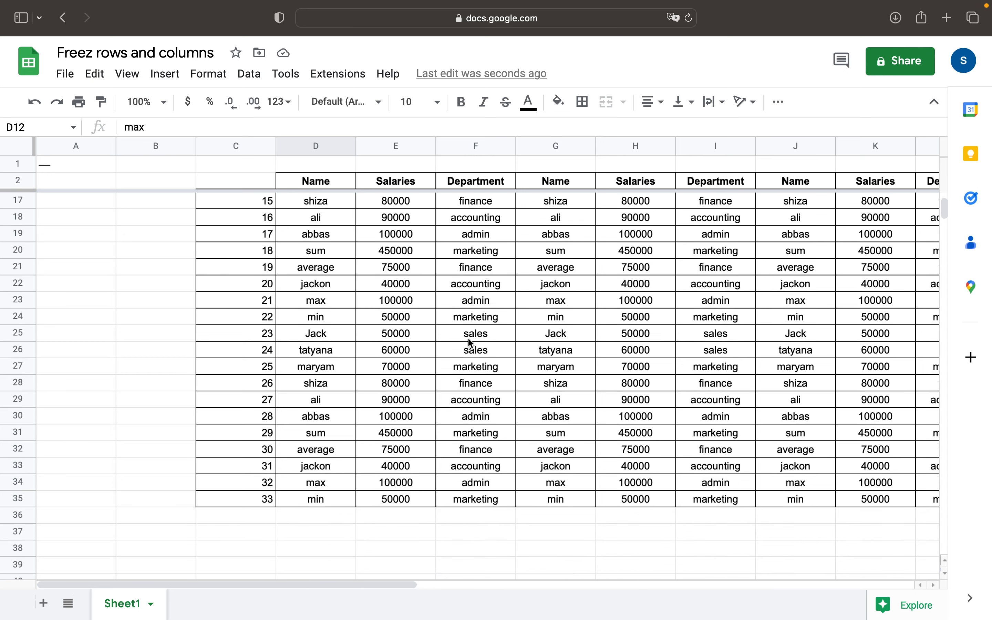
scroll(470, 340, down, 3)
scroll(469, 341, right, 1)
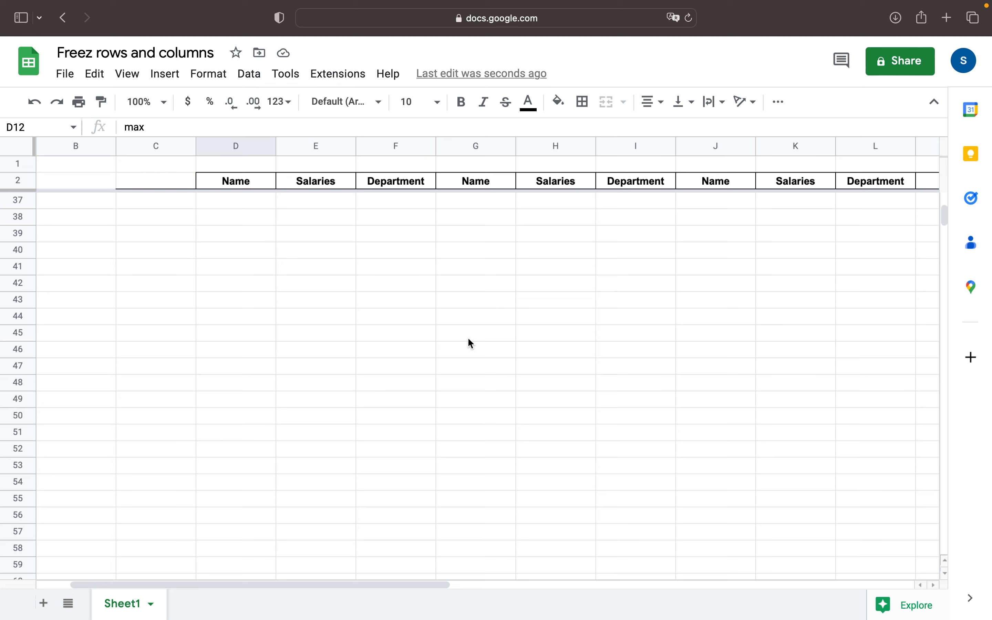
scroll(470, 341, up, 2)
scroll(469, 340, down, 1)
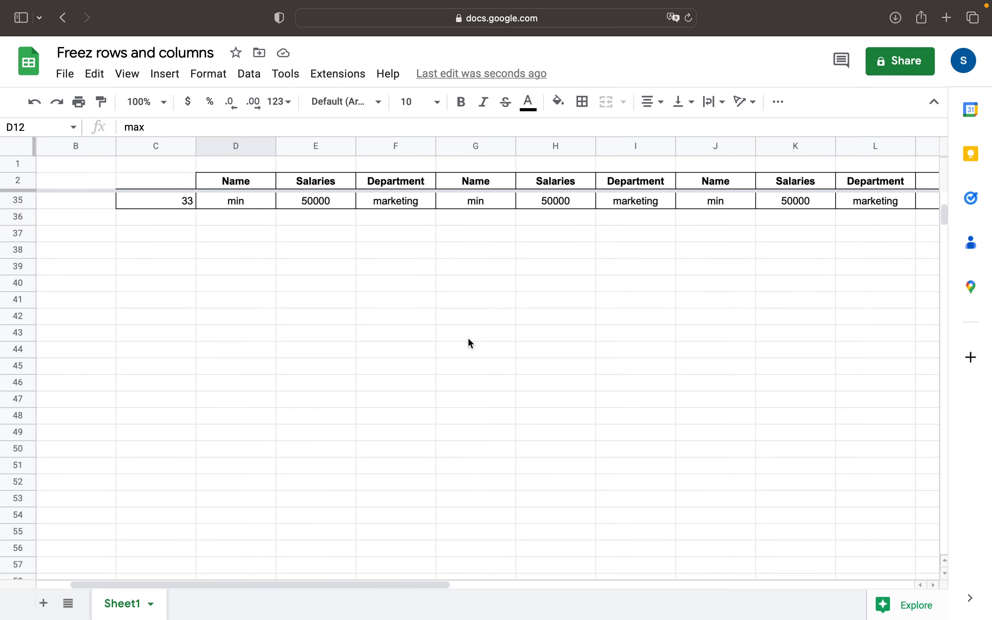
click(220, 208)
click(230, 217)
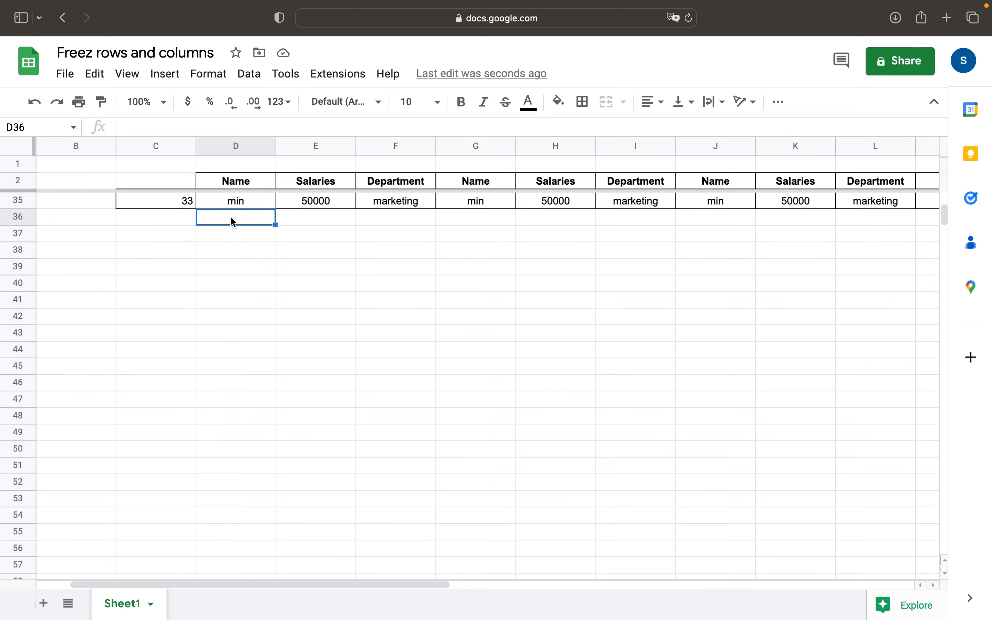
text(ali)
key(Tab)
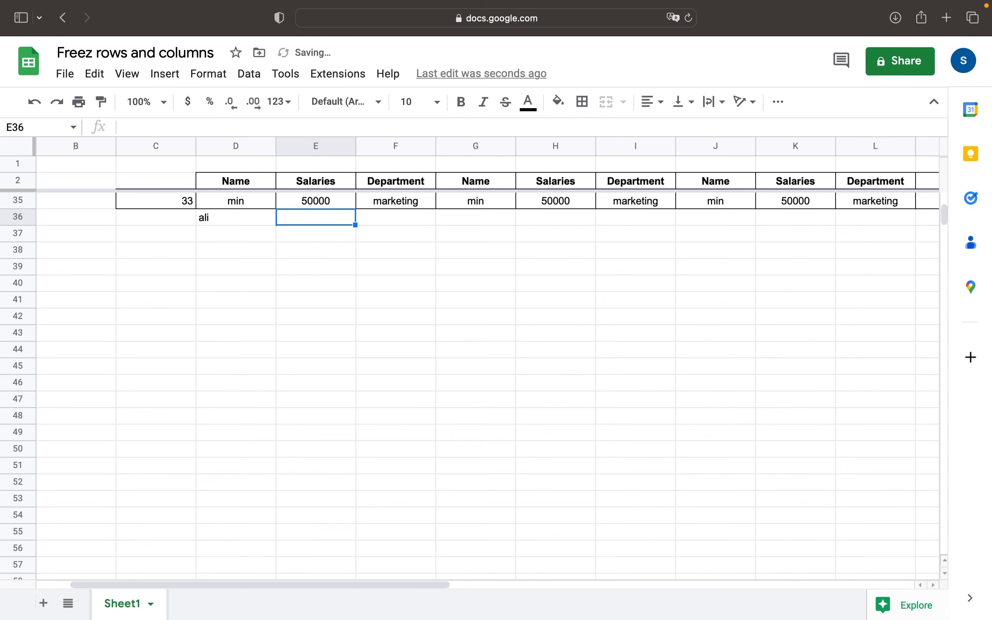
text(400000)
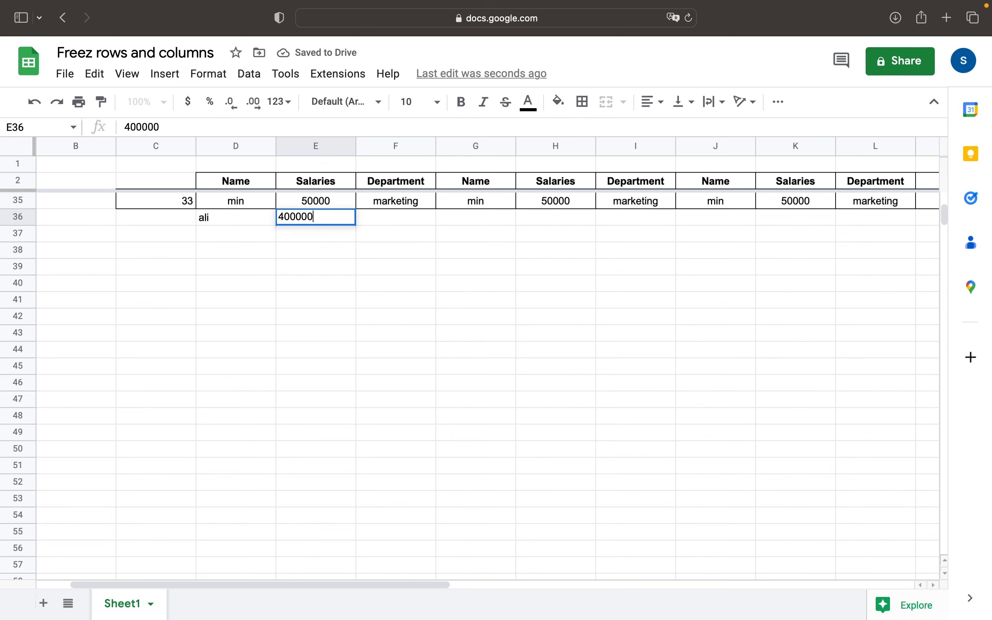
key(Return)
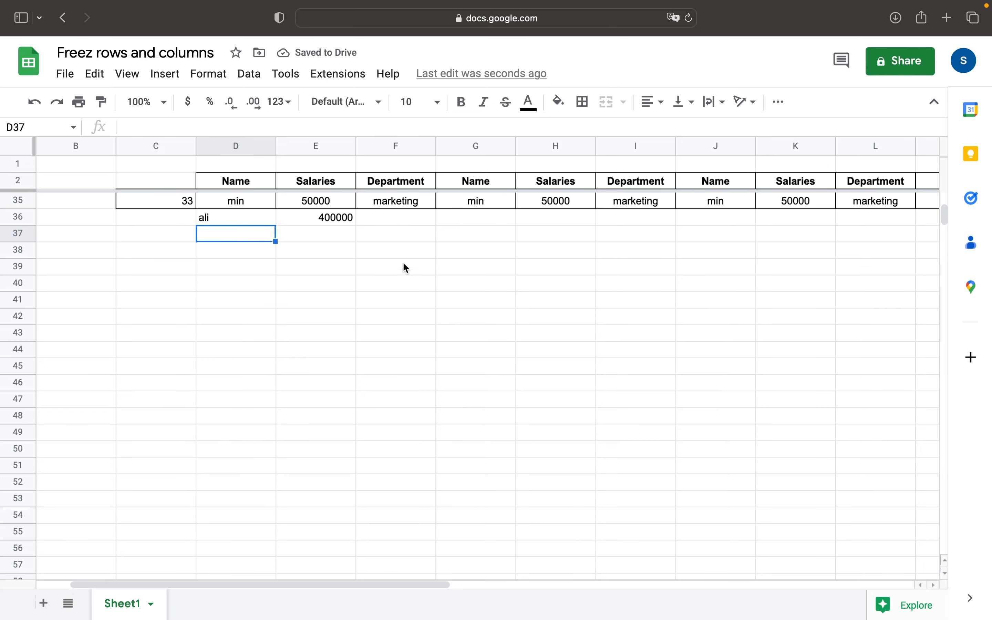
Step: Review the table from its first data row and across to the last Department column, O
scroll(409, 311, up, 10)
scroll(409, 311, left, 2)
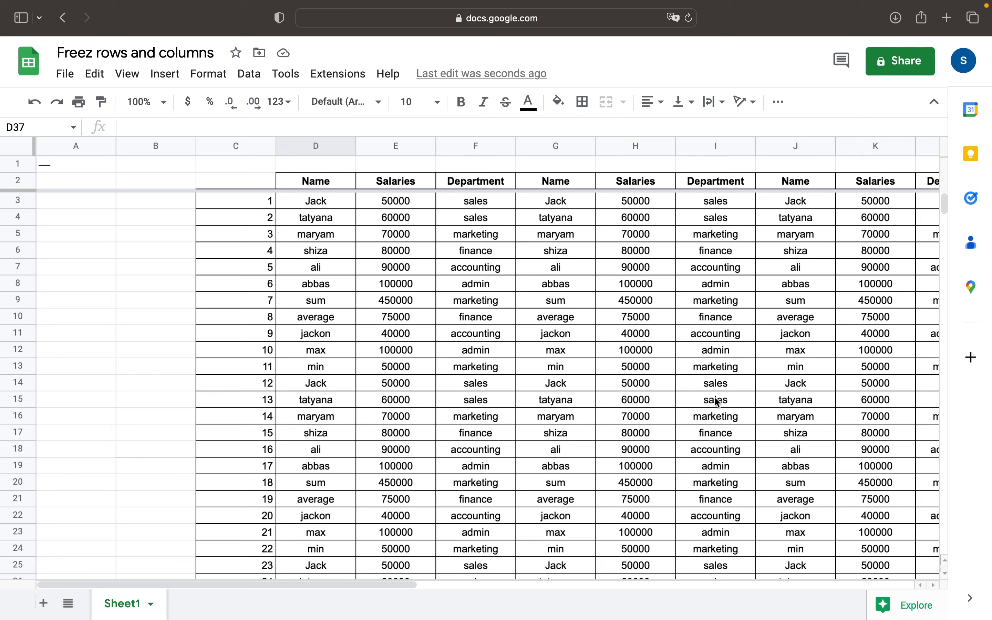
scroll(718, 403, right, 2)
scroll(718, 403, right, 7)
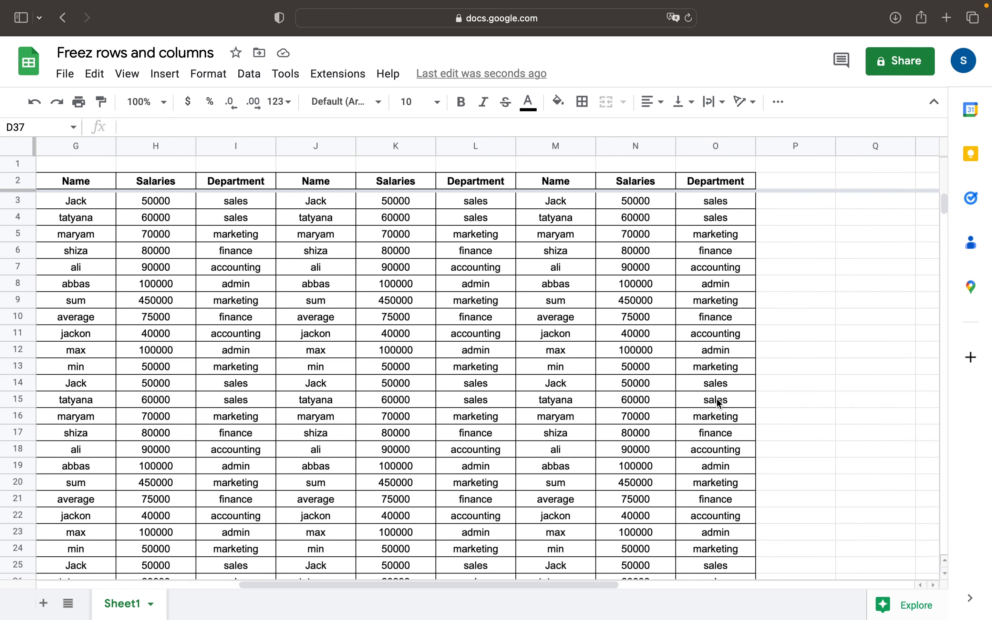
scroll(720, 404, left, 9)
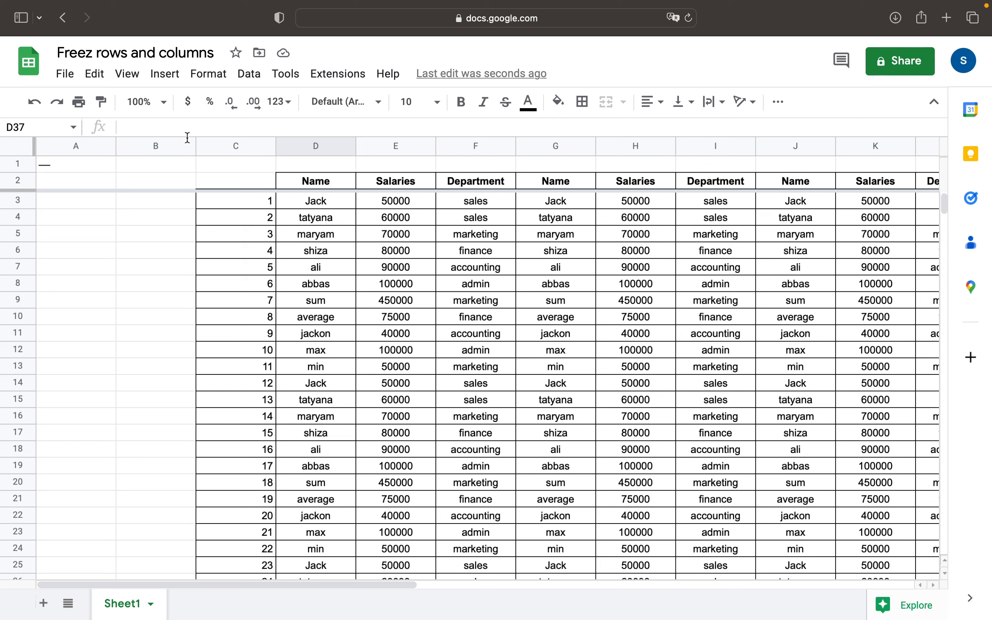
click(127, 76)
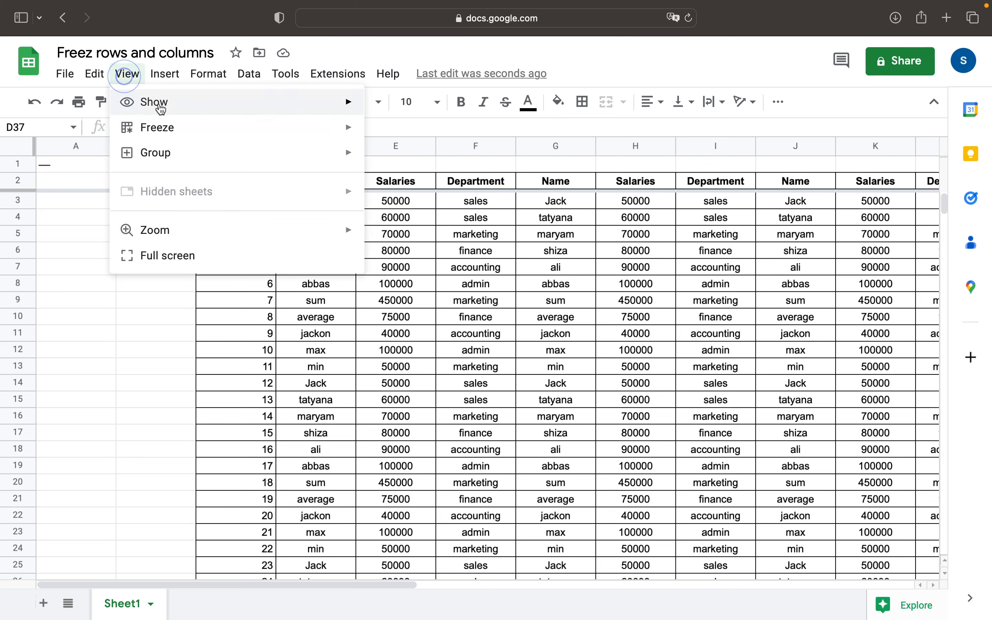
mouse_move(184, 127)
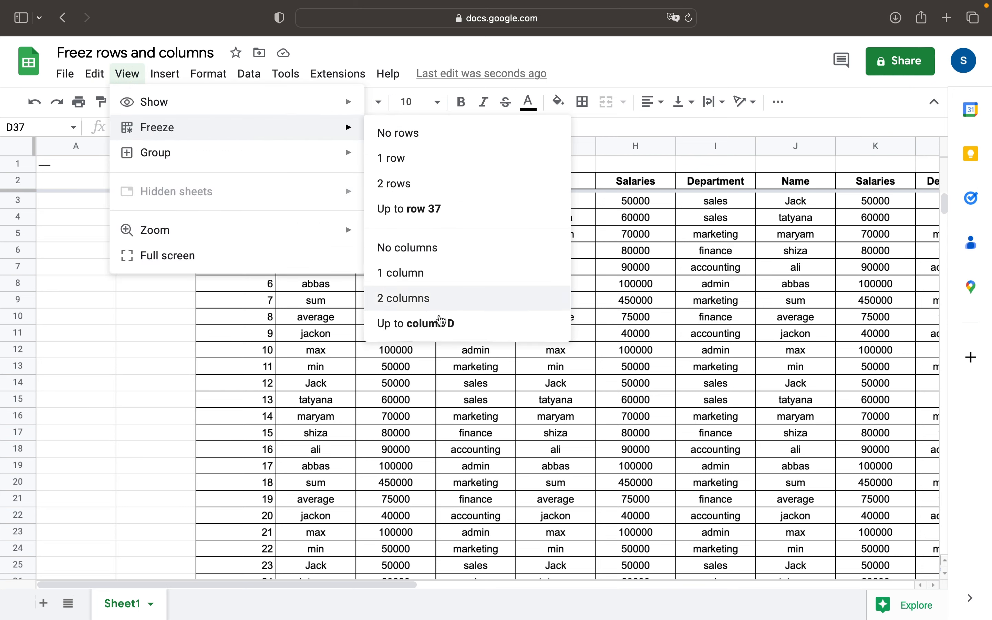
click(264, 350)
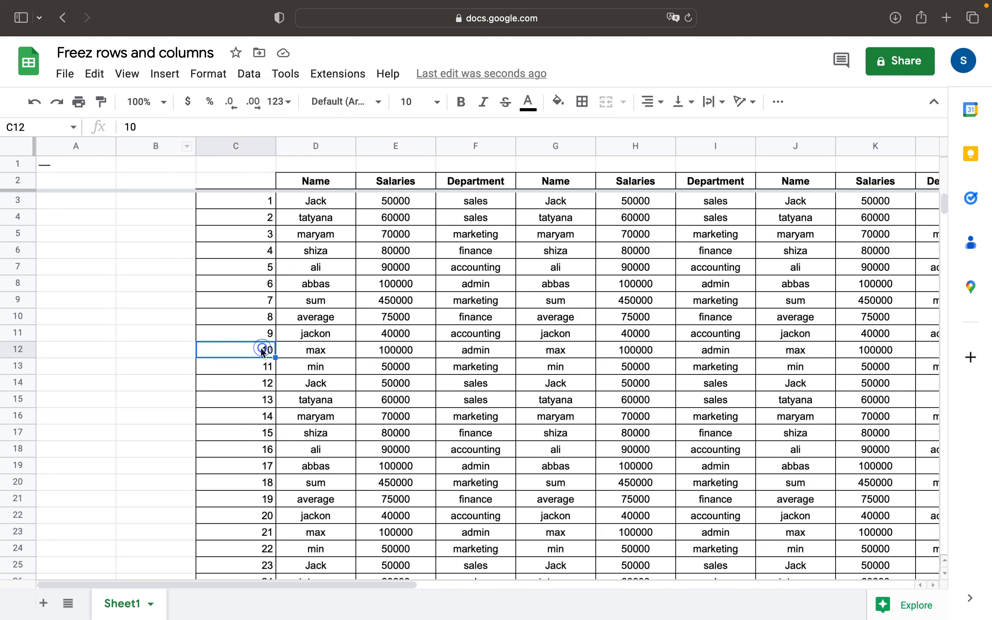
Step: Freeze the columns up to column C, which holds the serial numbers
click(248, 149)
click(128, 71)
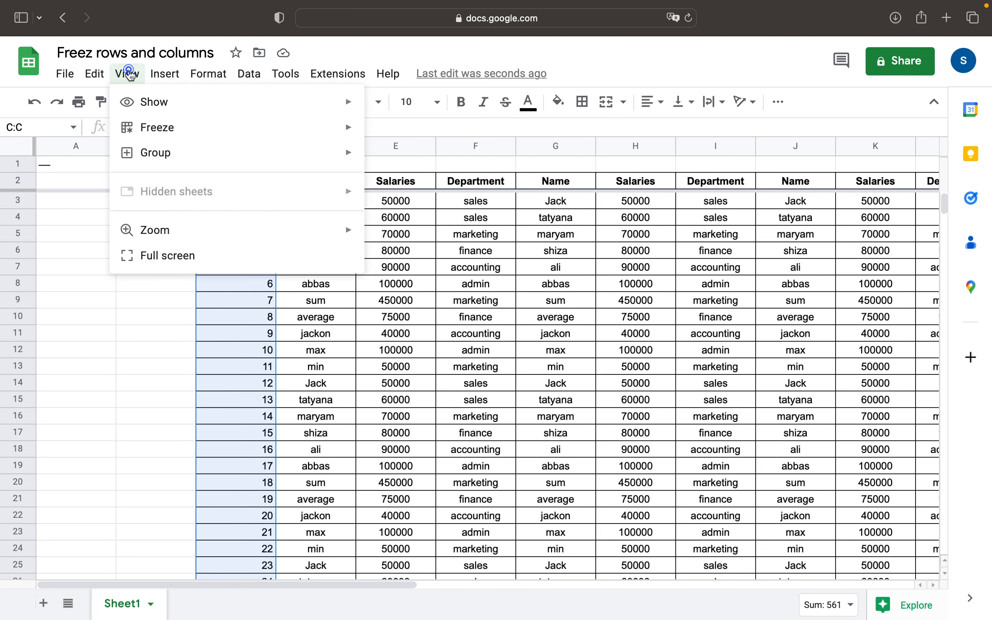
mouse_move(235, 134)
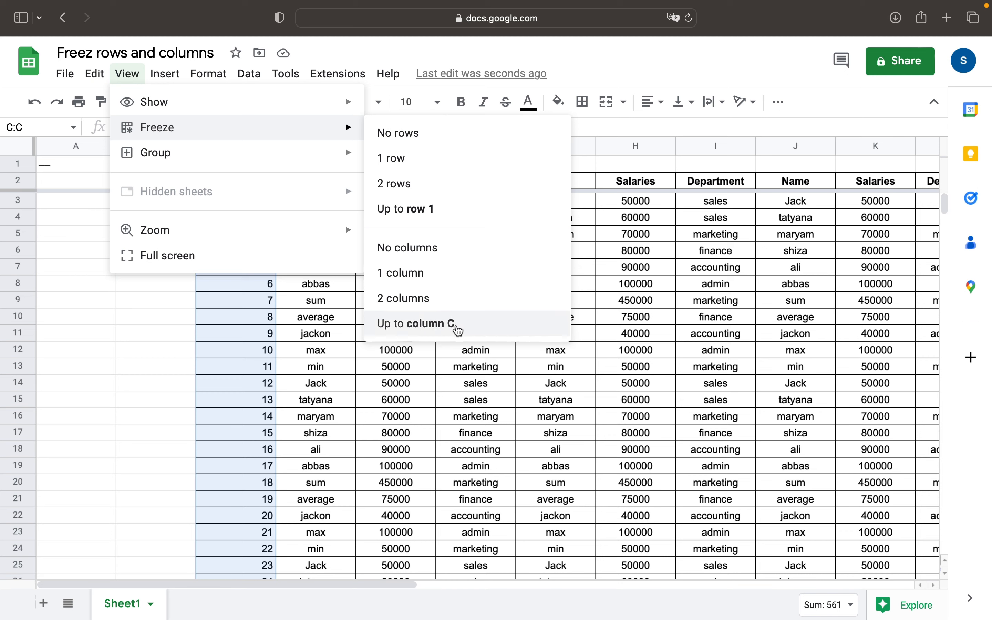
click(459, 323)
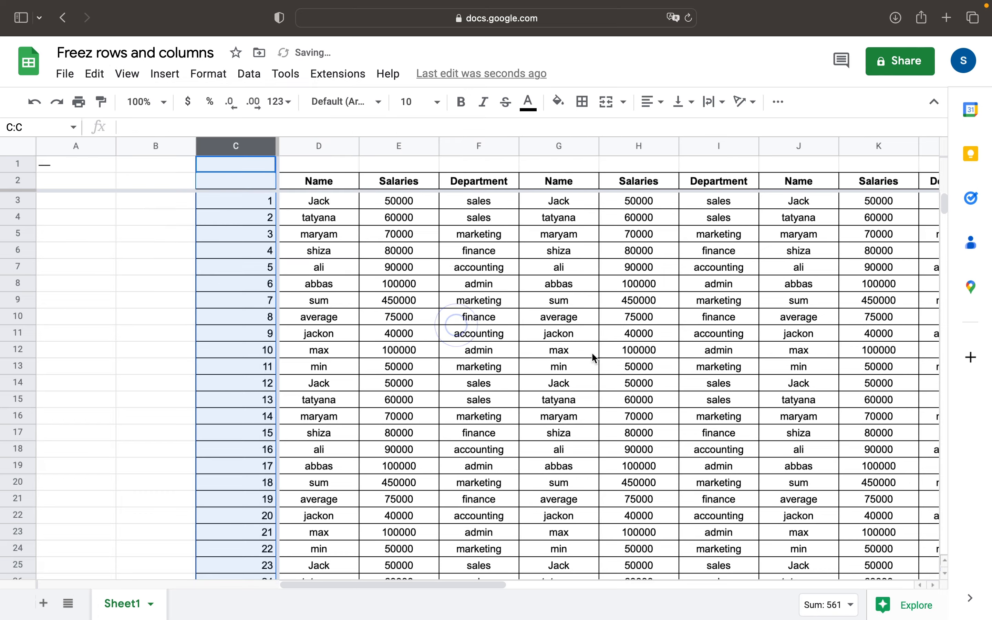
Step: Check how the frozen rows and columns behave while viewing the table across past column O and down to row 36
scroll(592, 352, right, 5)
scroll(591, 351, down, 2)
scroll(591, 352, left, 1)
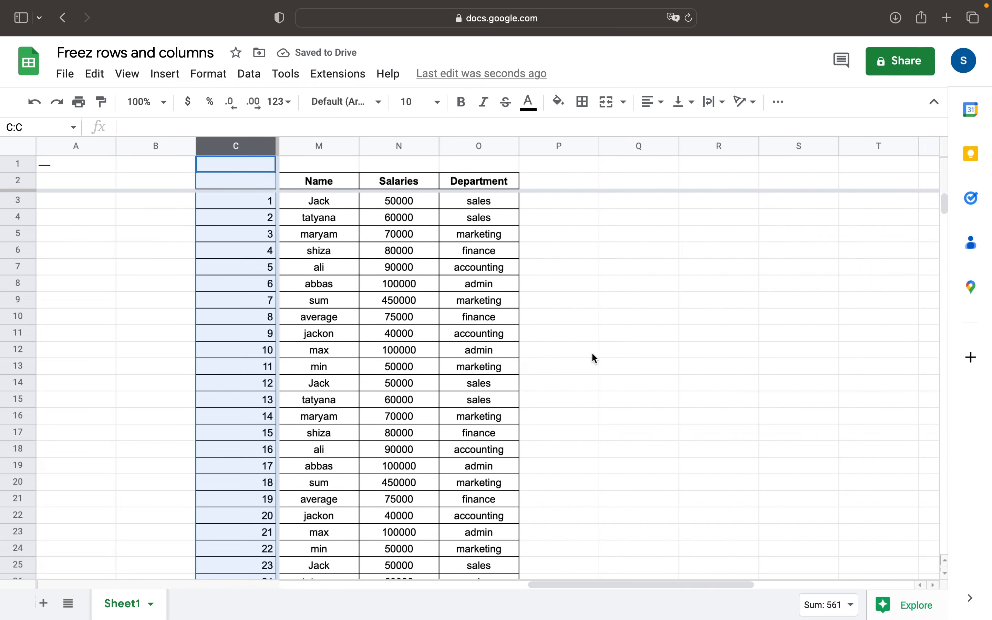
scroll(591, 352, left, 3)
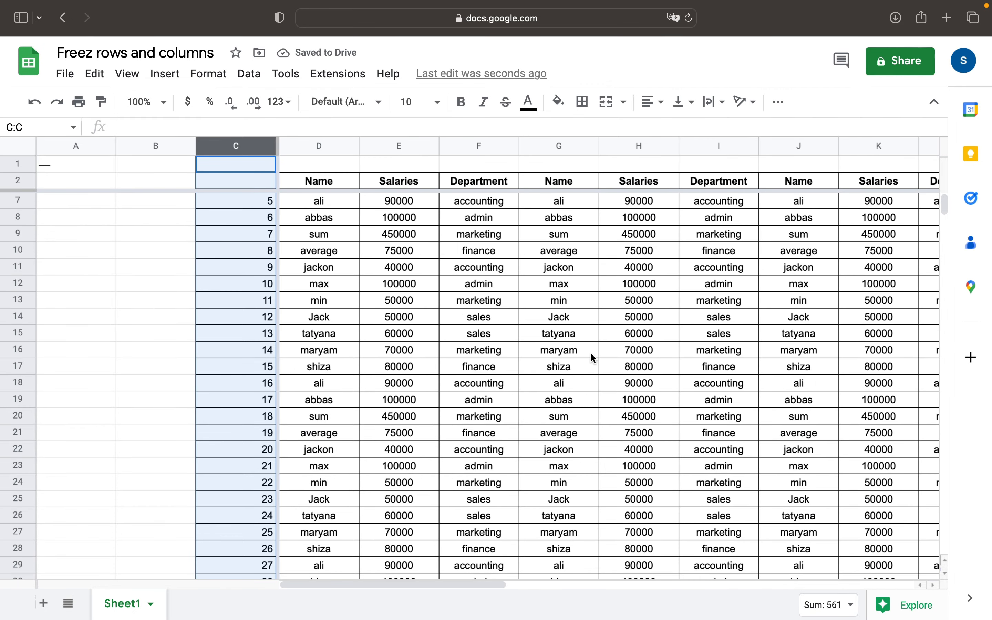
scroll(757, 393, right, 10)
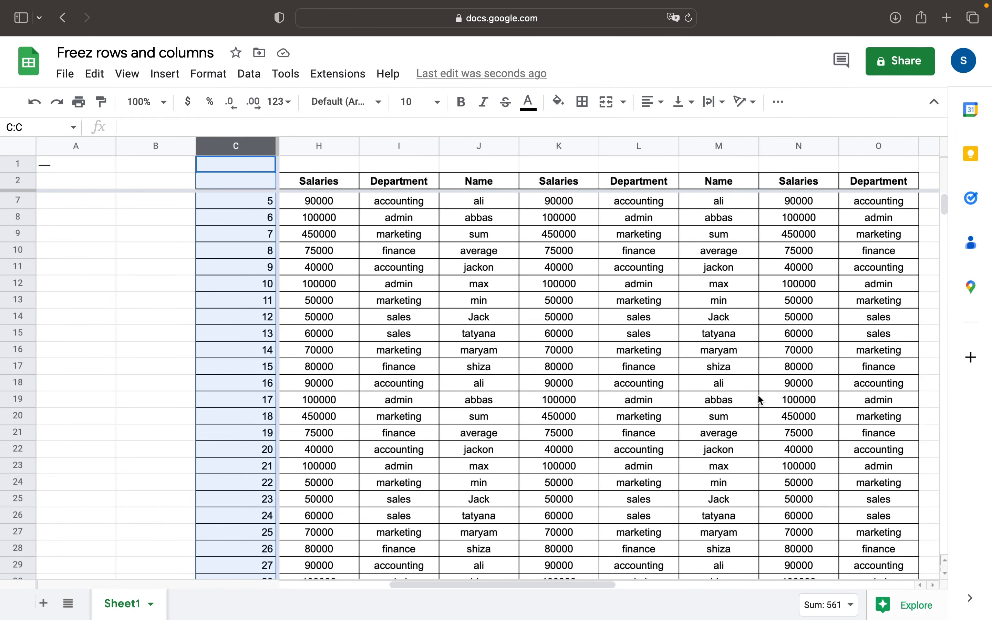
scroll(757, 394, up, 1)
click(498, 233)
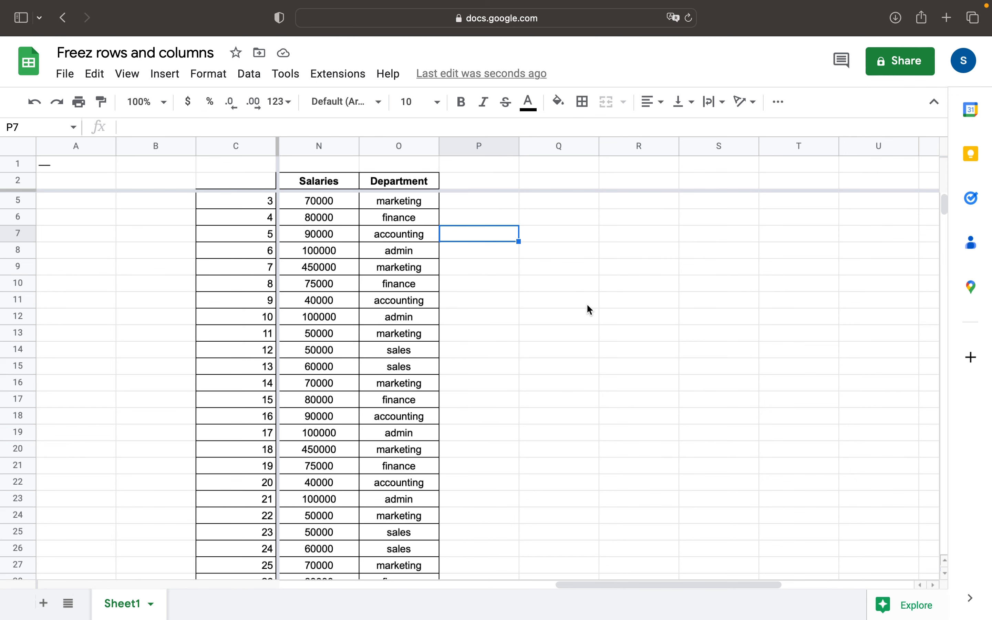
scroll(633, 302, left, 10)
scroll(634, 301, up, 1)
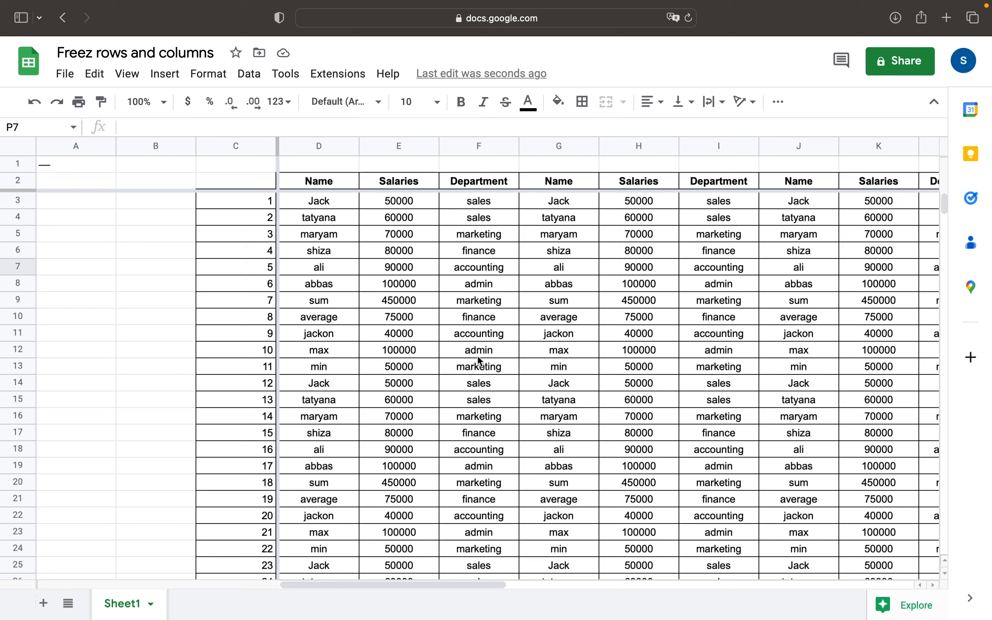
scroll(478, 356, down, 5)
scroll(478, 356, up, 5)
scroll(483, 431, down, 7)
click(581, 426)
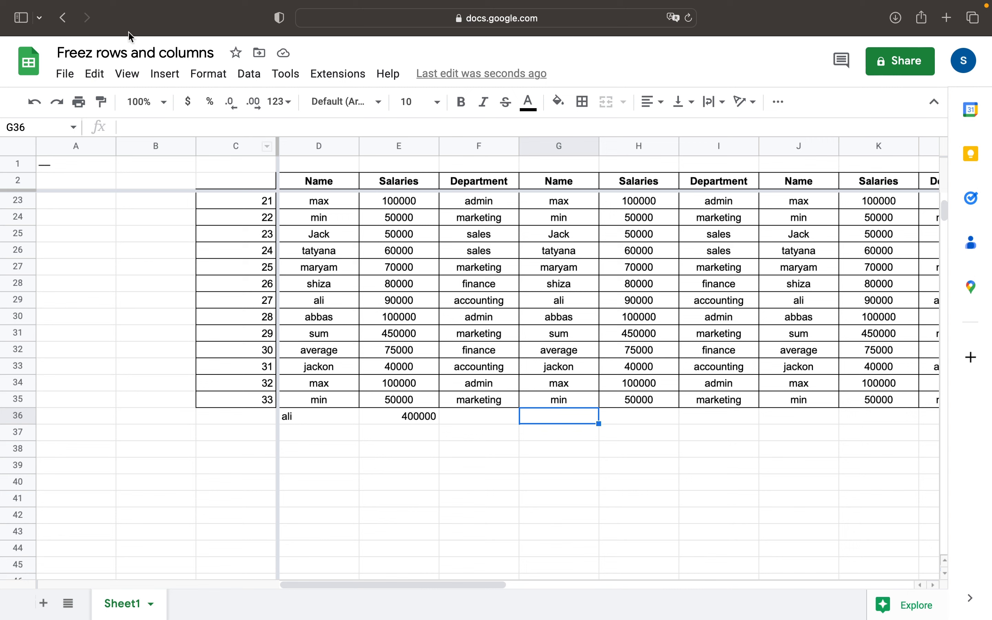
click(94, 74)
mouse_move(132, 76)
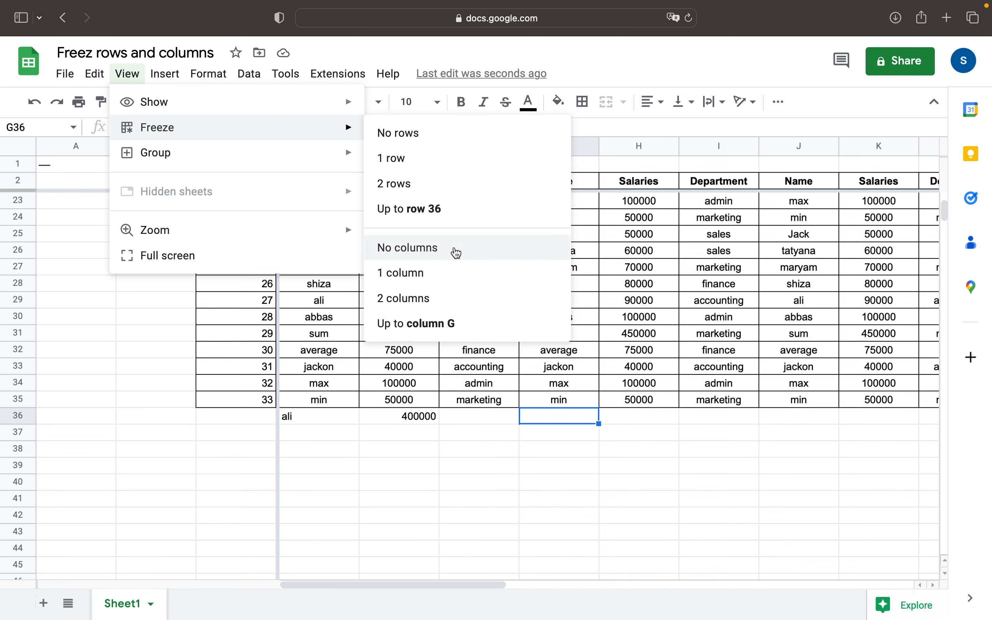
click(647, 370)
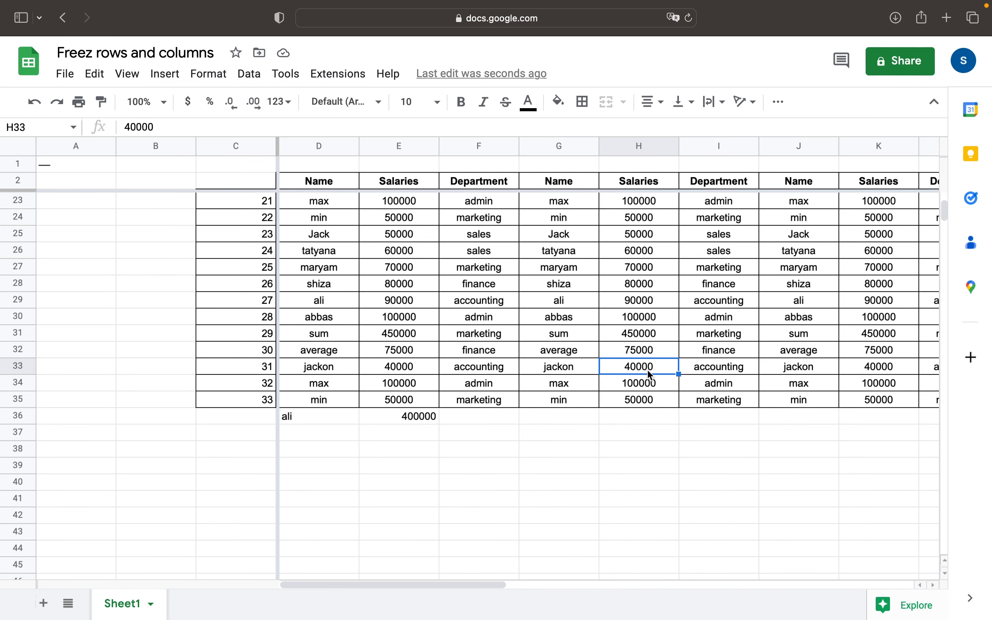
scroll(649, 374, up, 10)
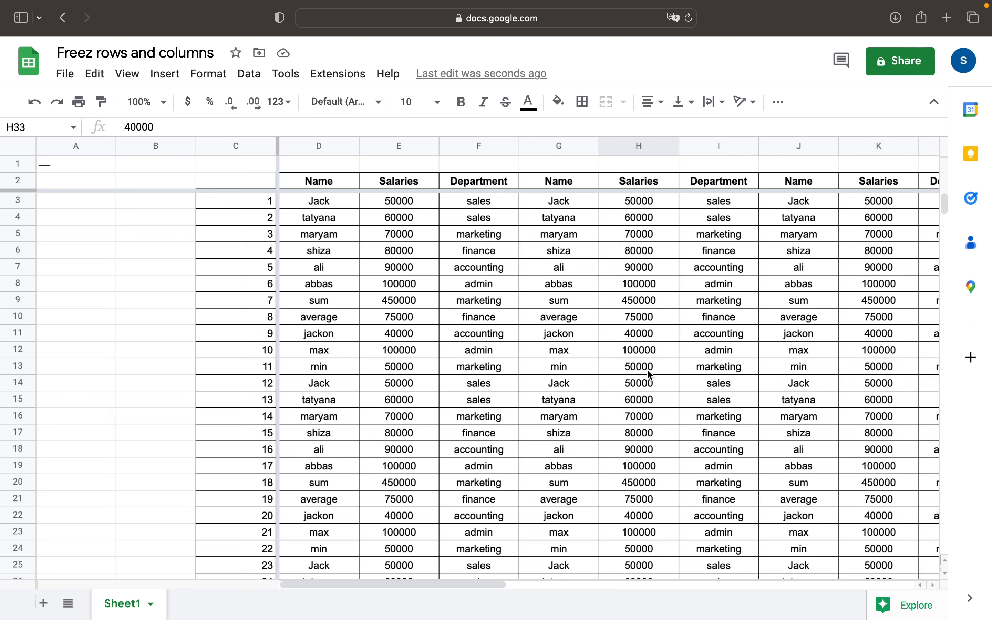
mouse_move(573, 7)
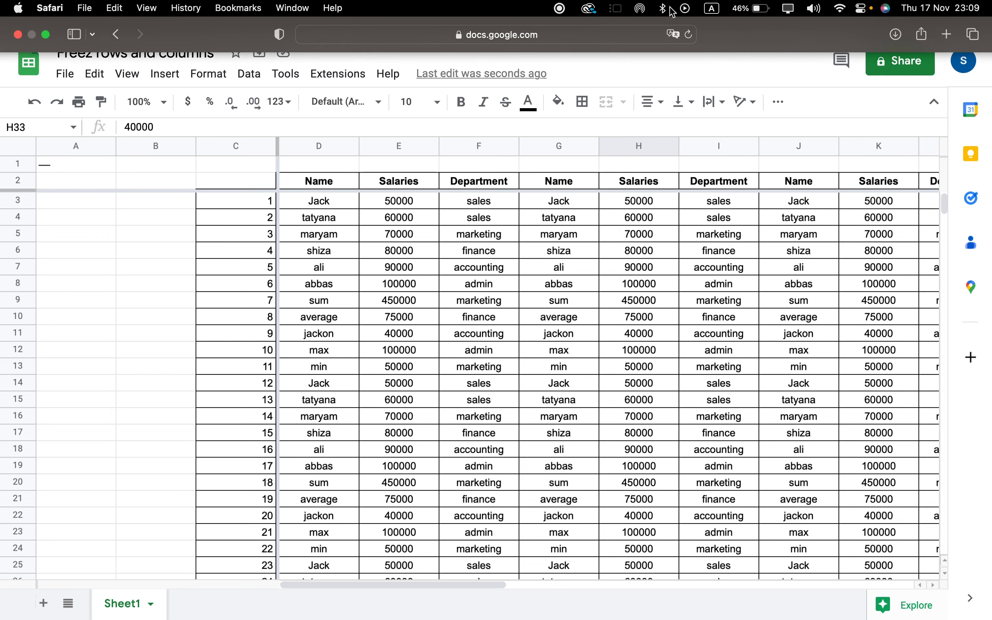